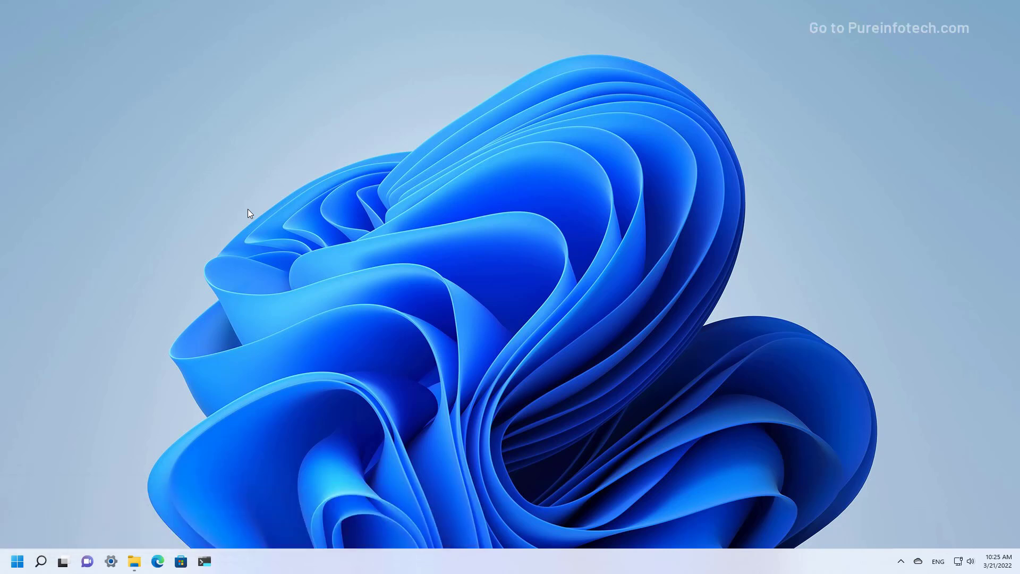
Launch Settings from Start search and go to System > Storage for Local Disk (C:).
key("super")
type("settings")
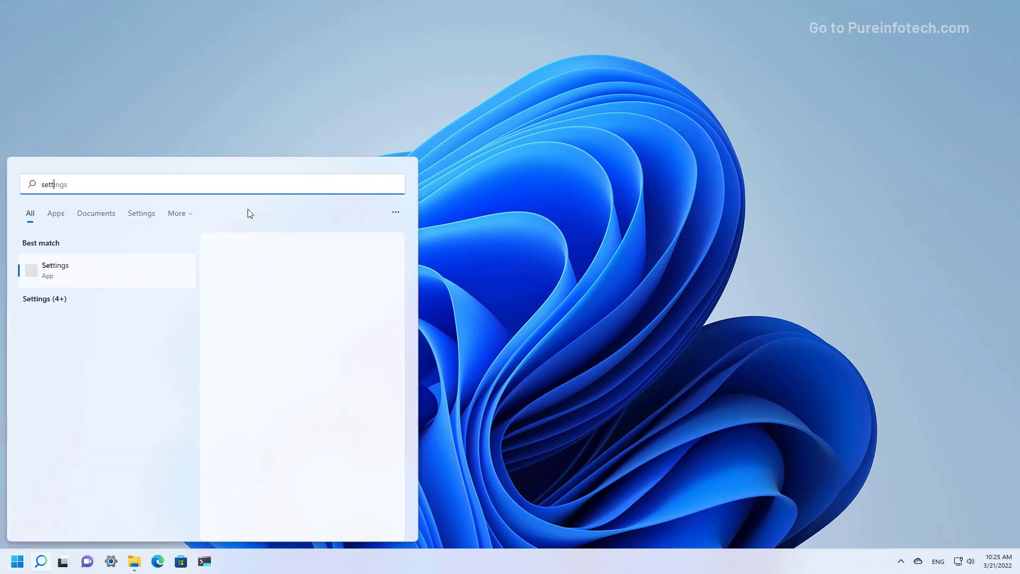
left_click(153, 271)
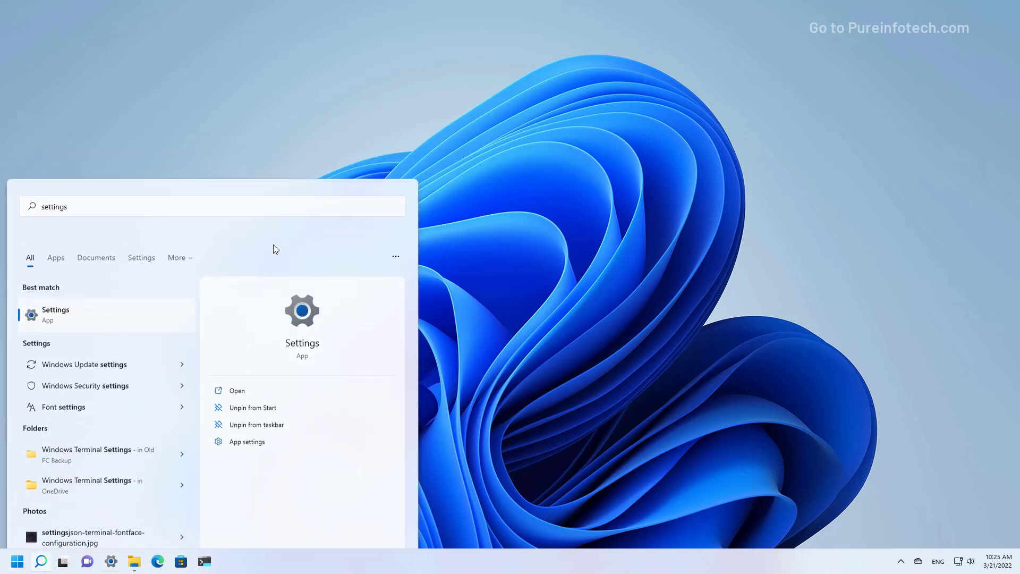
left_click(106, 121)
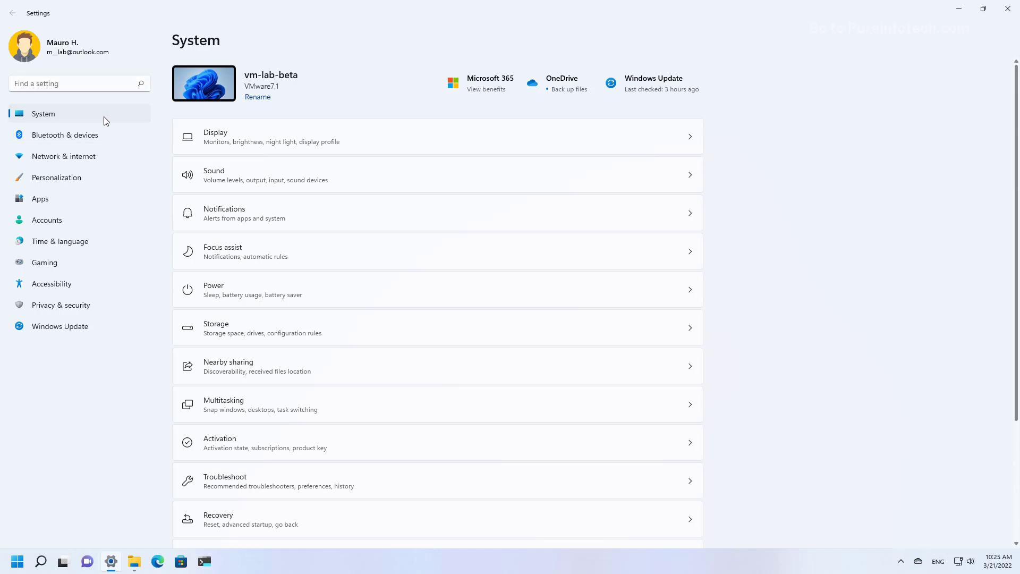
left_click(249, 333)
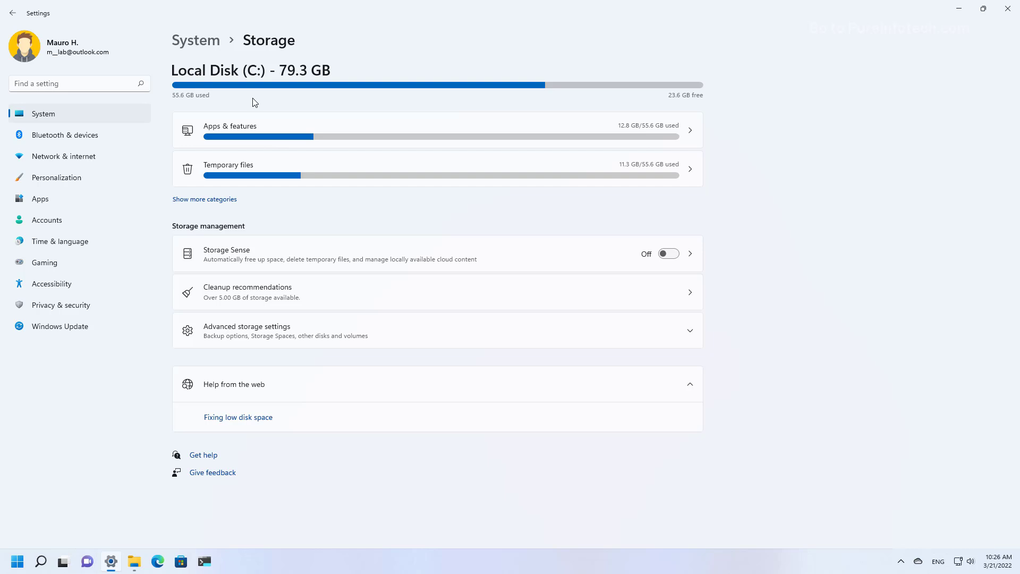
Open Temporary files for C: and tick then untick Downloads, keeping 14.7 GB selected.
left_click(203, 206)
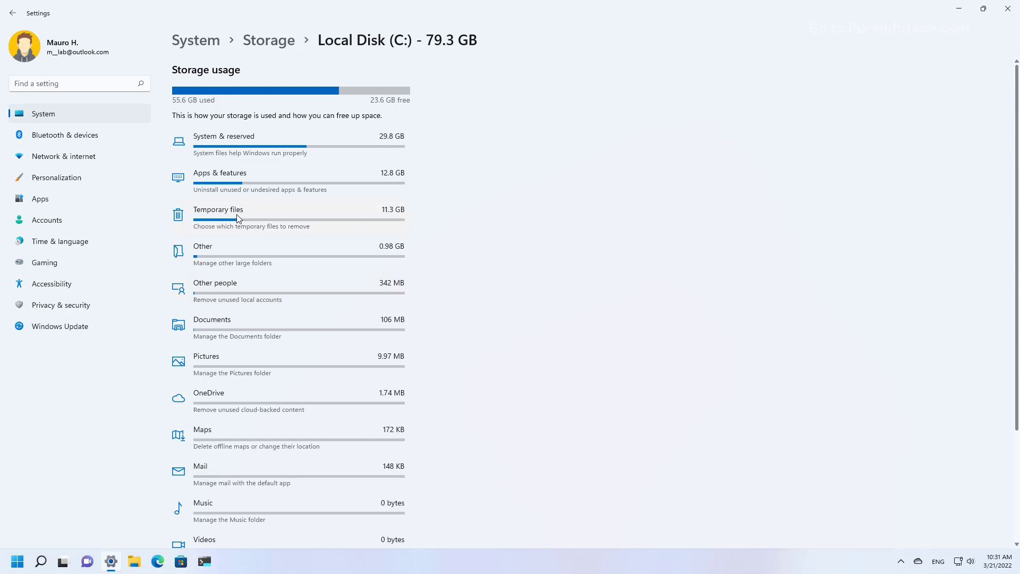
left_click(237, 218)
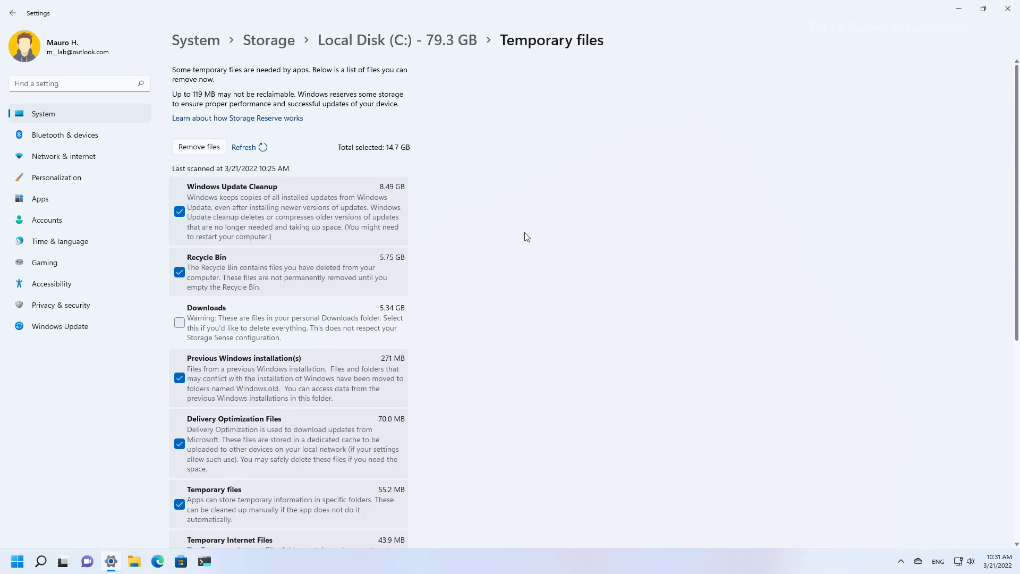
scroll(526, 237, "down", 6)
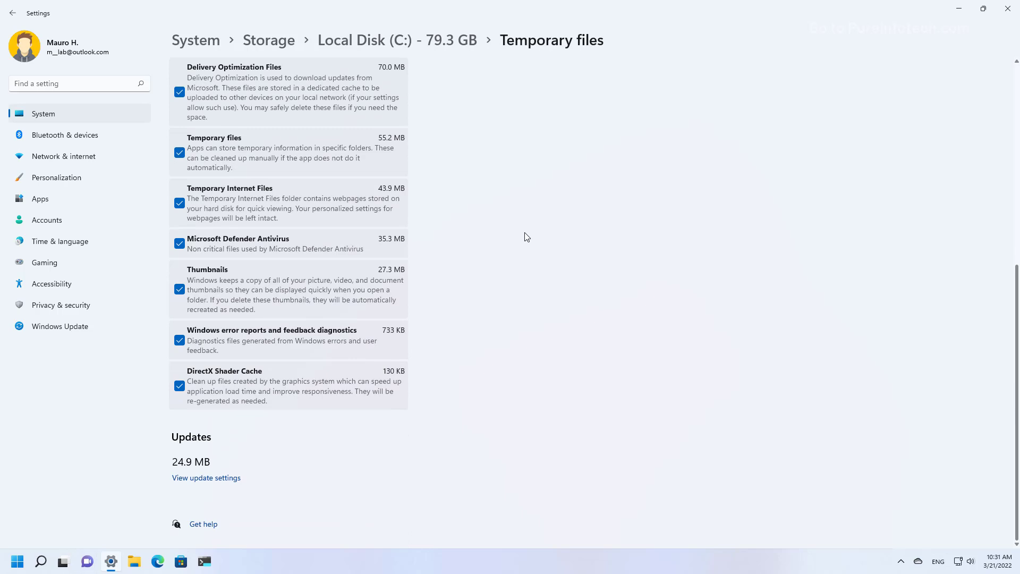
scroll(527, 237, "up", 5)
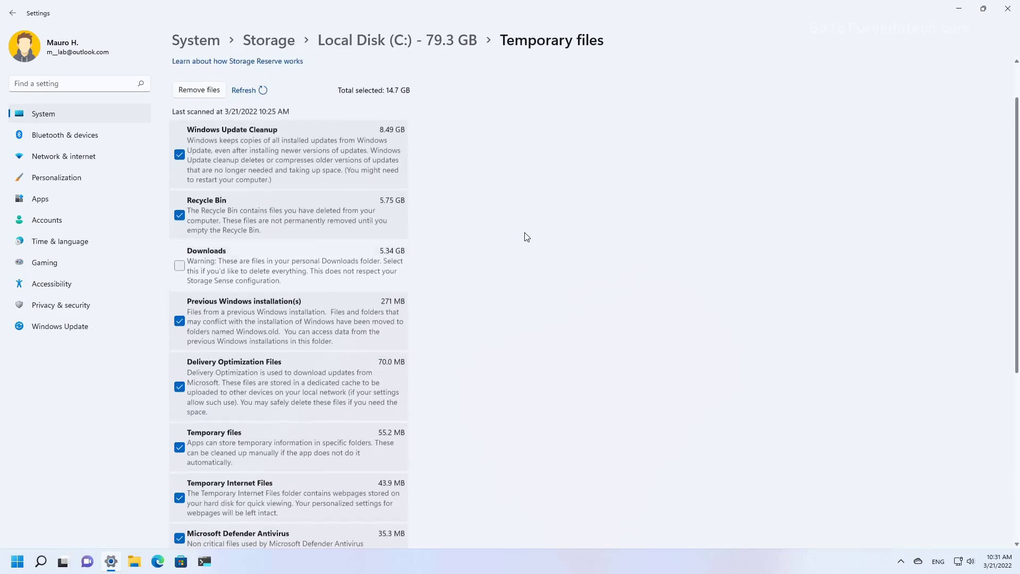
left_click(179, 265)
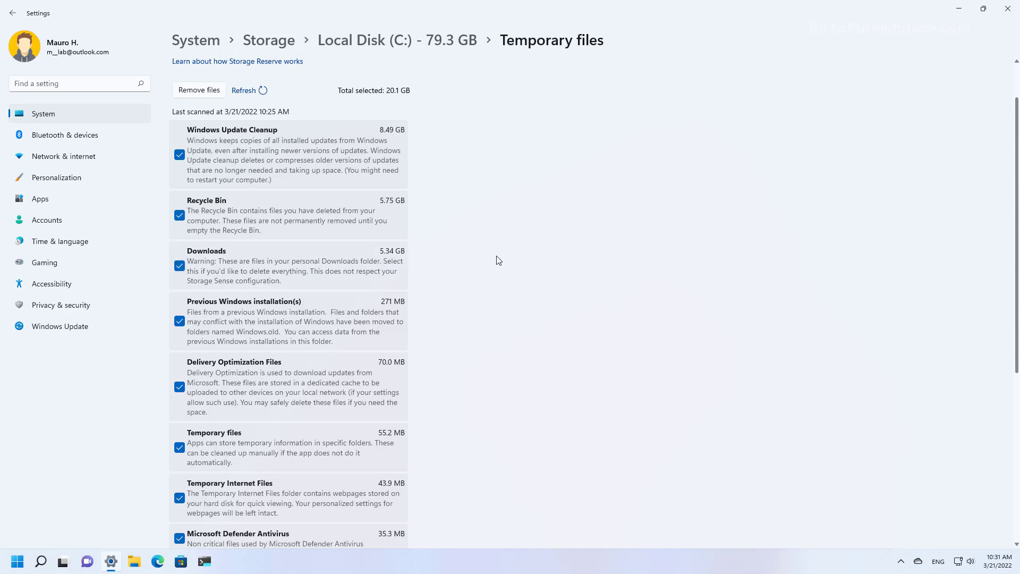
left_click(180, 265)
View the Downloads folder in File Explorer, then minimize Explorer back to Settings.
left_click(135, 564)
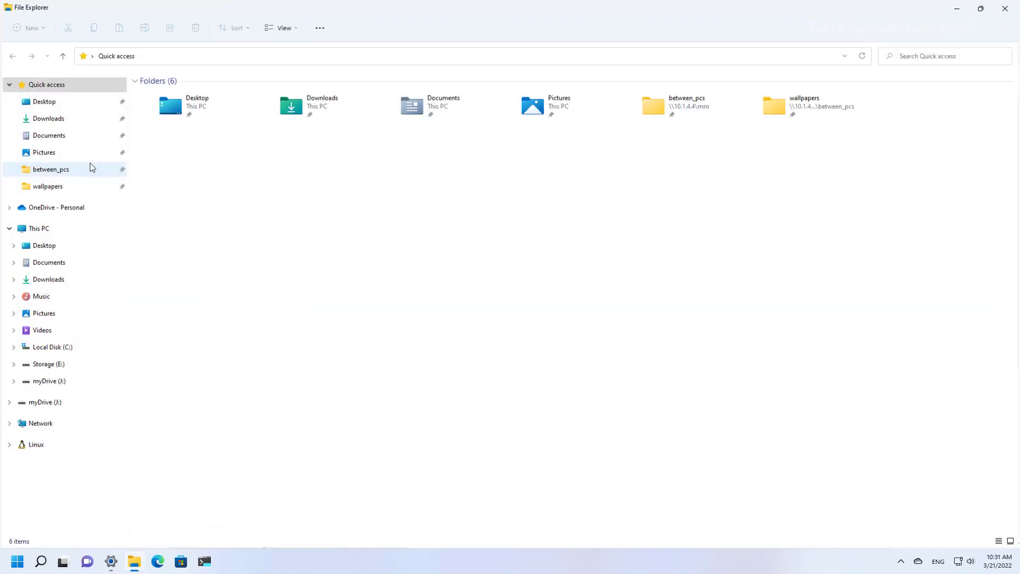
left_click(46, 117)
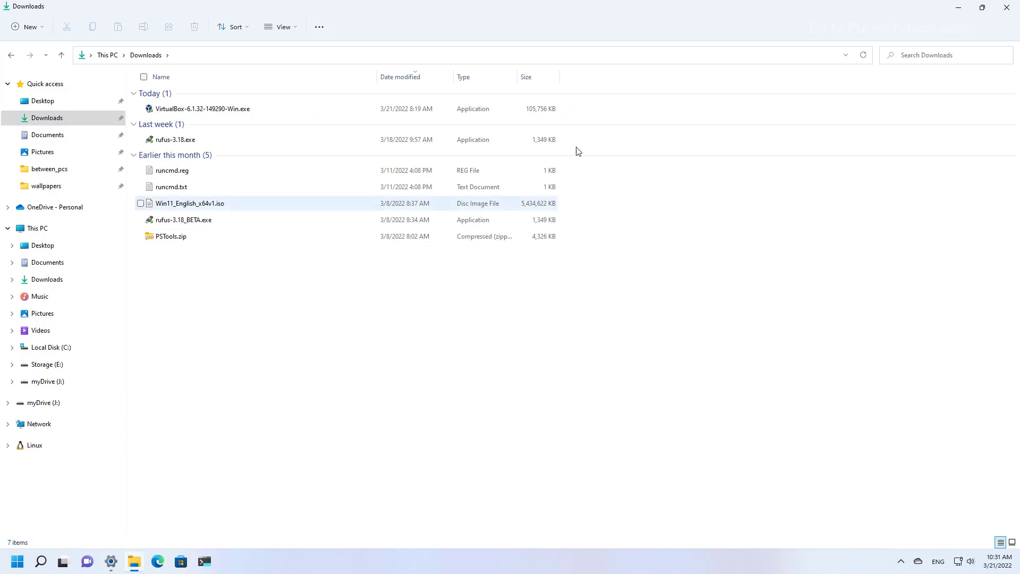
left_click(957, 7)
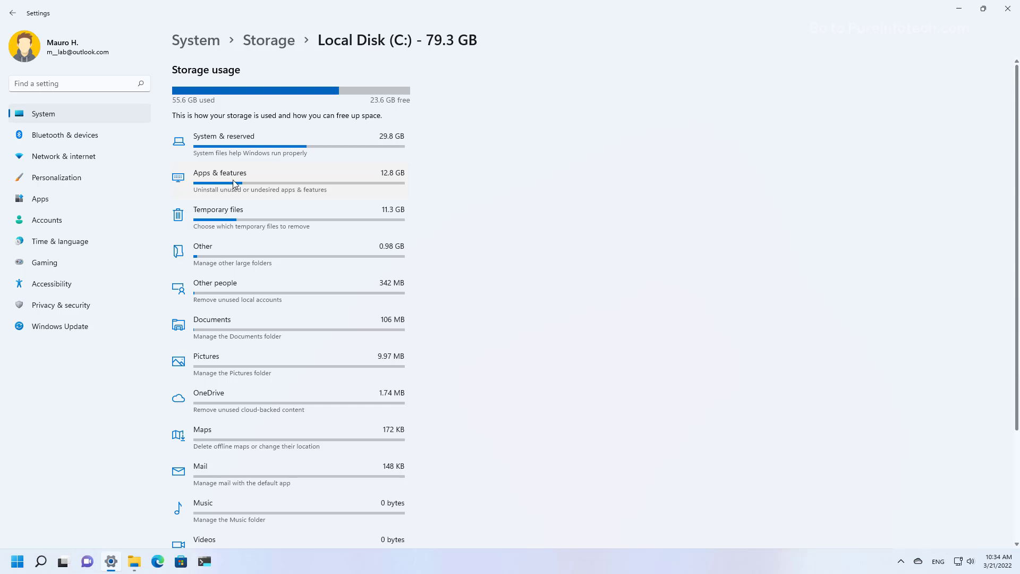
Sort Apps & features by size and open the Ubuntu 20.04 actions menu.
left_click(345, 174)
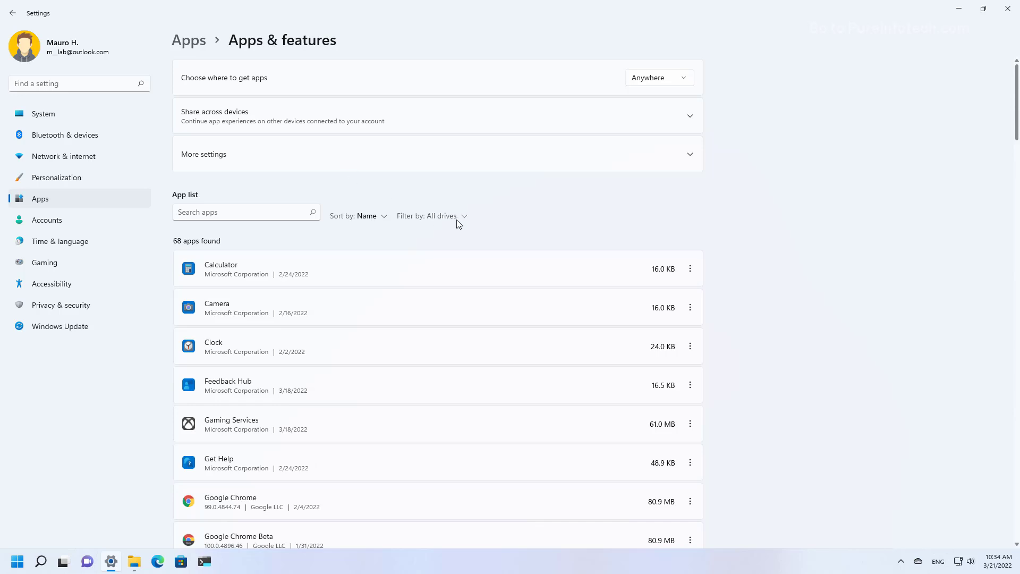
left_click(372, 216)
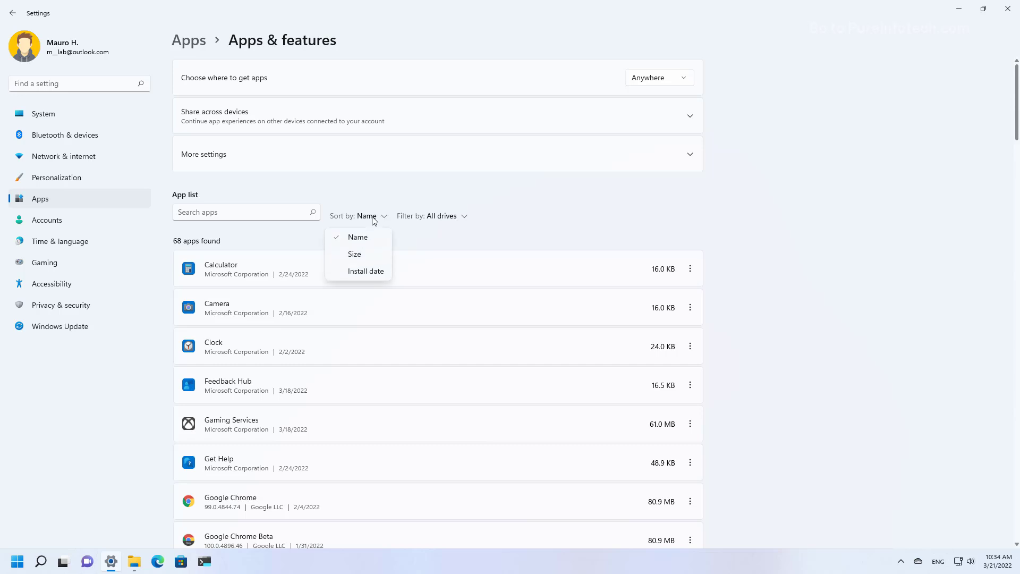
left_click(356, 256)
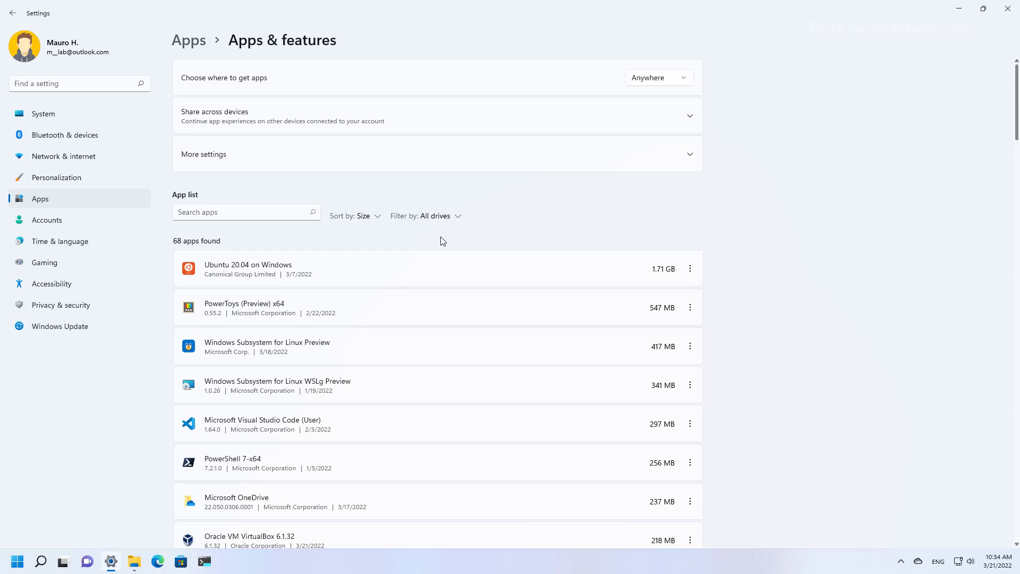
left_click(689, 269)
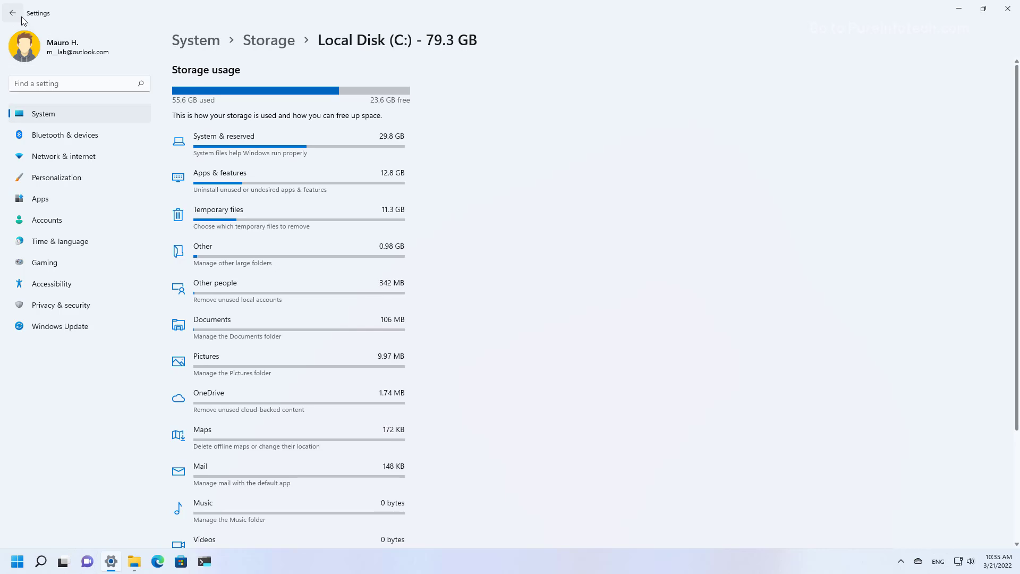
Return to Storage, expand Advanced storage settings and view myDrive (J:) usage under other drives.
left_click(269, 40)
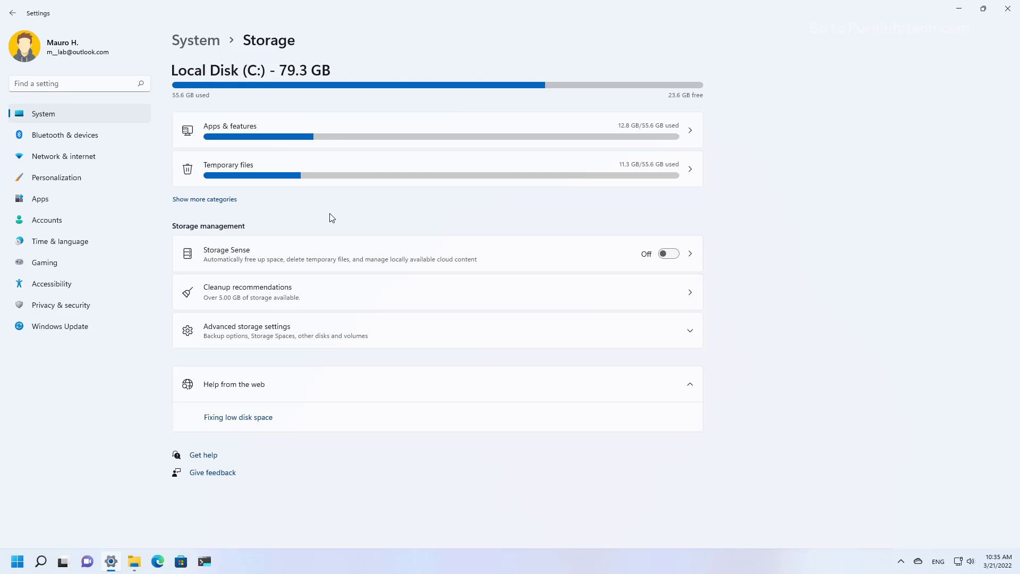
left_click(226, 340)
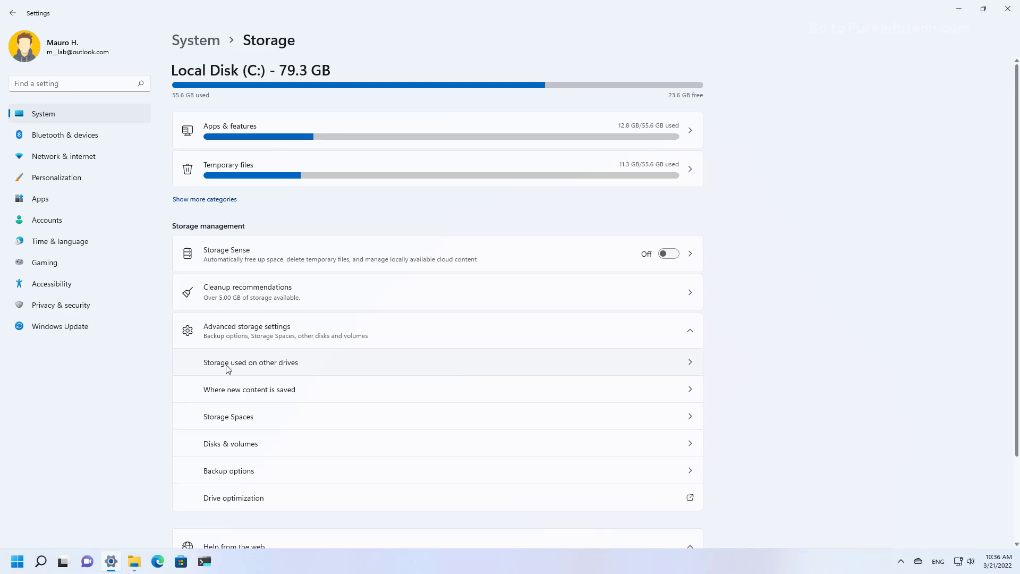
left_click(228, 366)
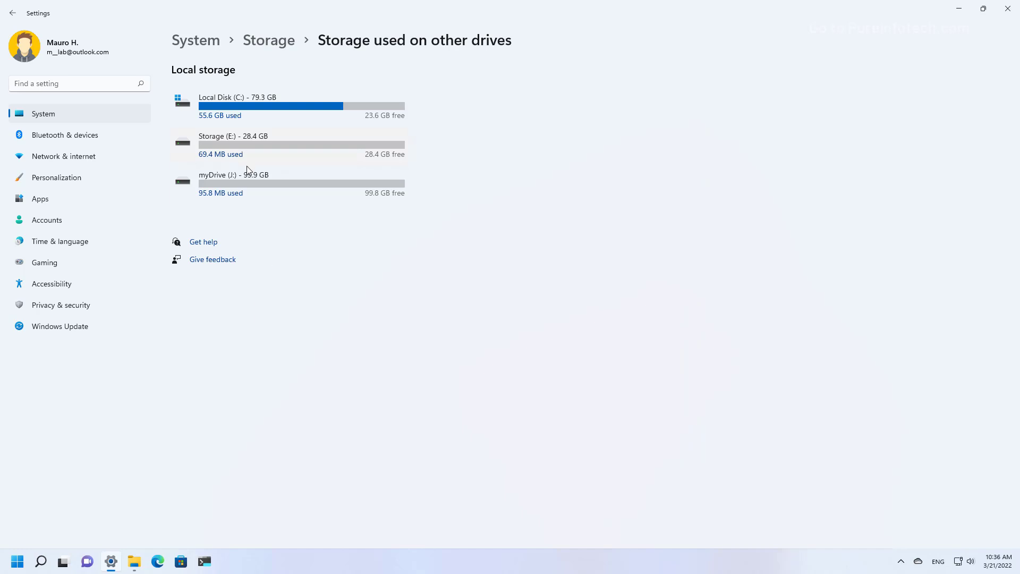
left_click(259, 188)
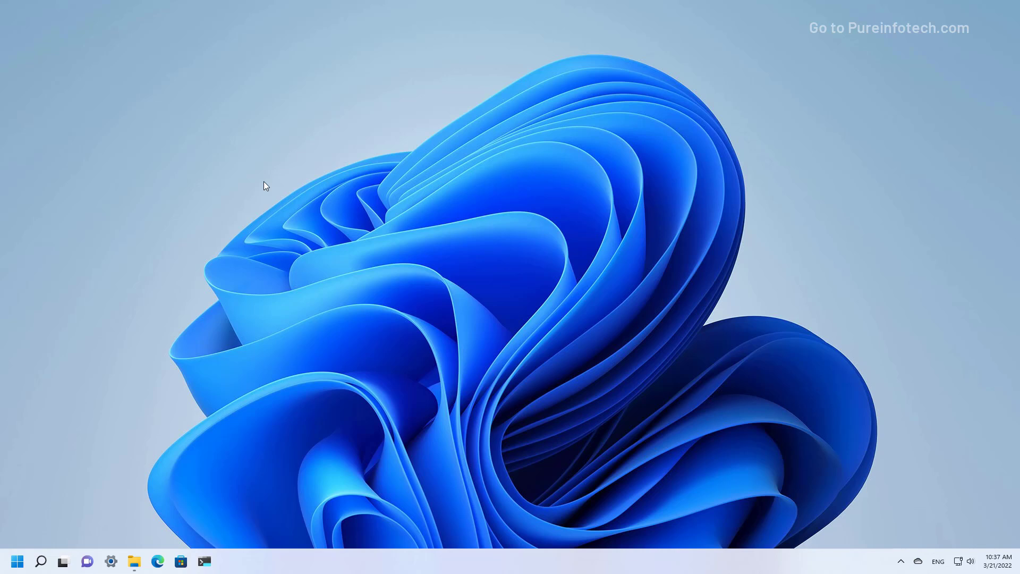
Relaunch Settings via Start search and open Storage > Cleanup recommendations.
key("super")
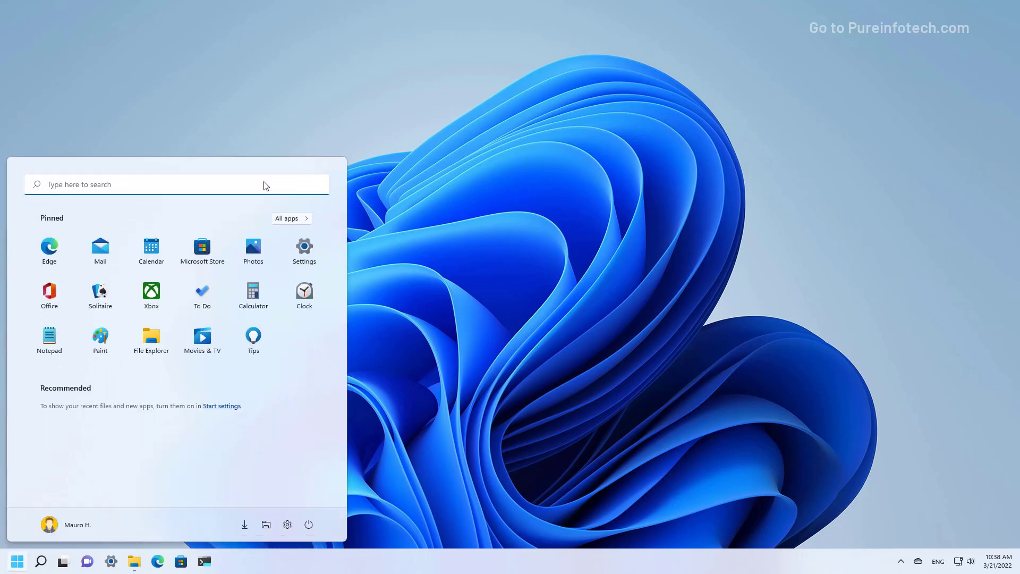
type("settings")
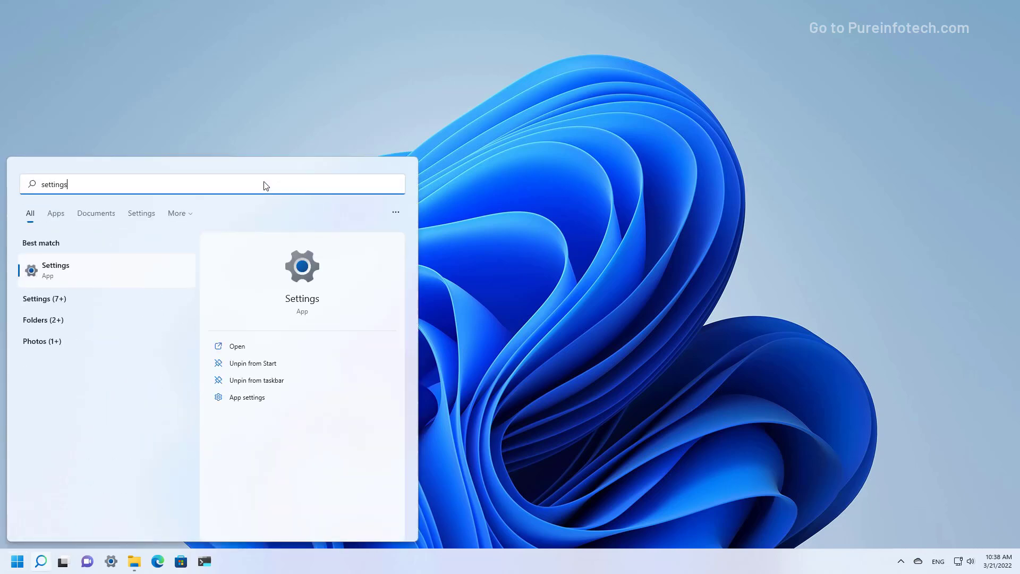
left_click(143, 266)
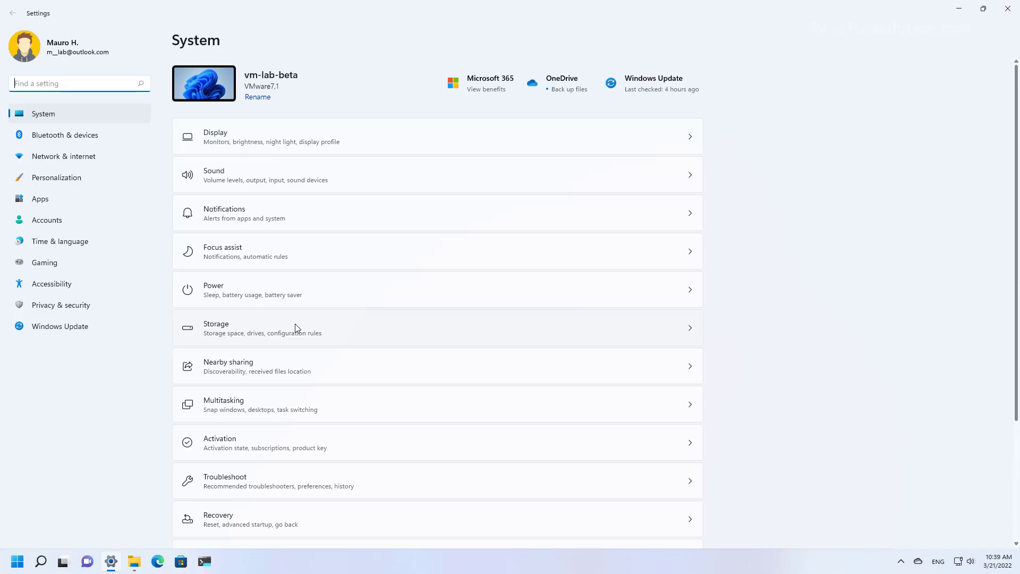
left_click(295, 324)
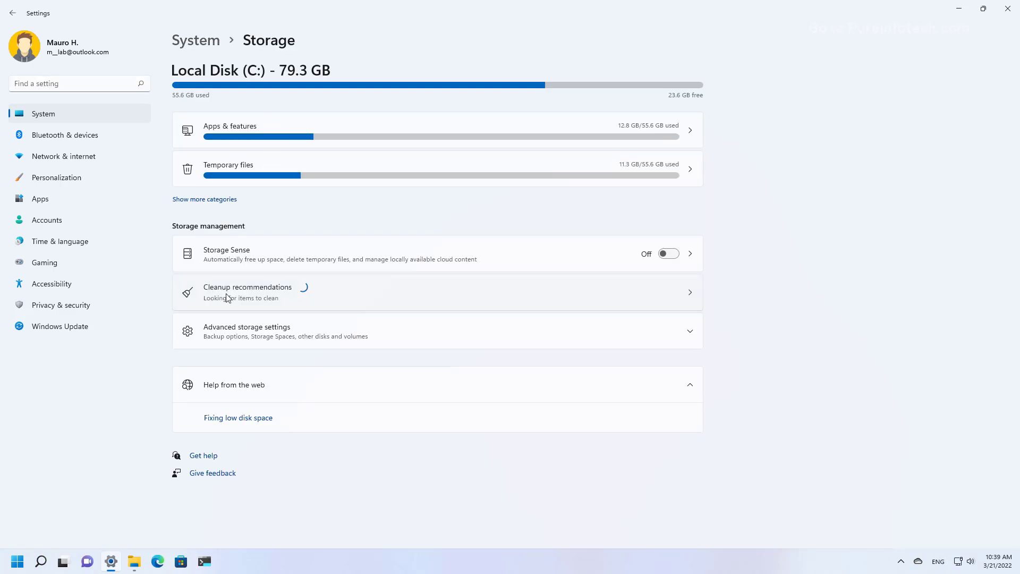
left_click(227, 296)
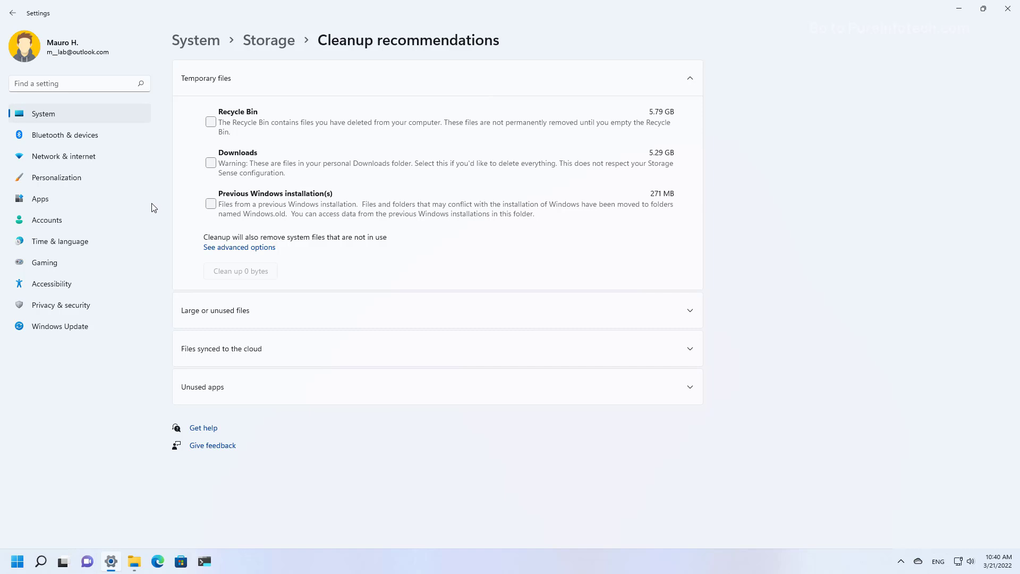
Tick Recycle Bin (5.79 GB), Downloads (5.29 GB) and Previous Windows installation(s) (271 MB).
left_click(300, 80)
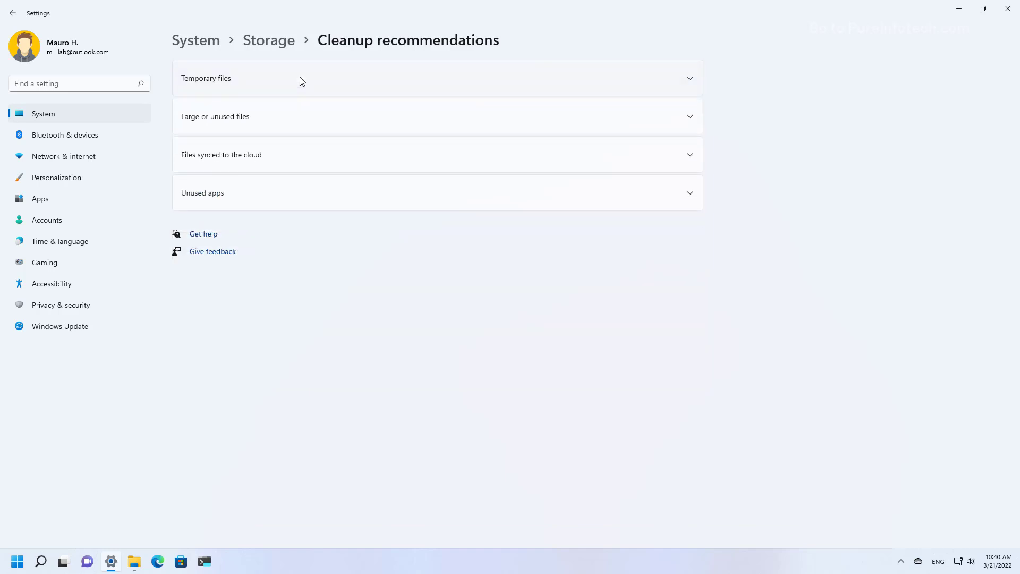
left_click(300, 80)
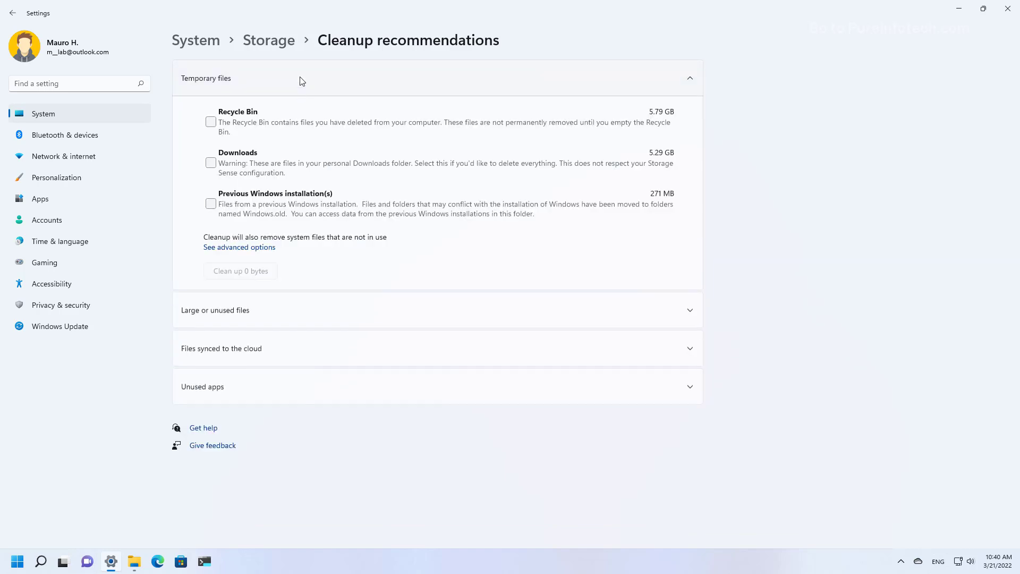
left_click(212, 125)
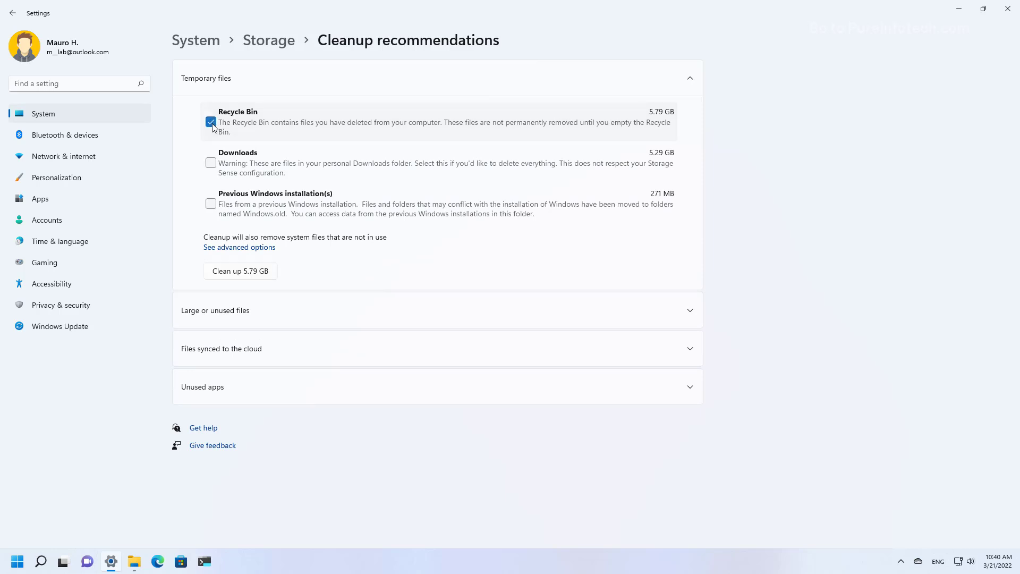
left_click(211, 163)
left_click(211, 204)
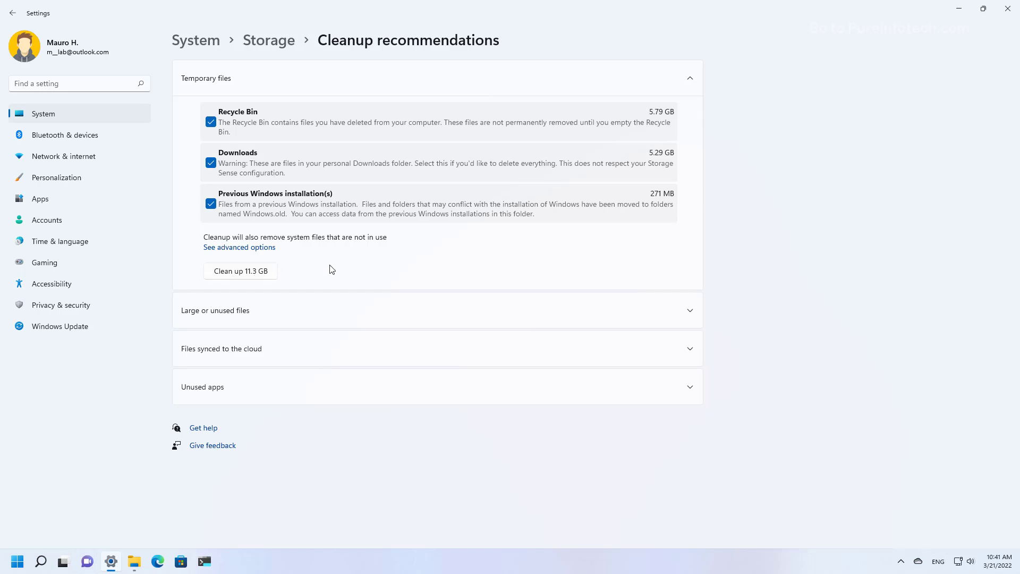
Collapse Temporary files and expand Large or unused files, Files synced to the cloud and Unused apps.
left_click(329, 80)
left_click(329, 129)
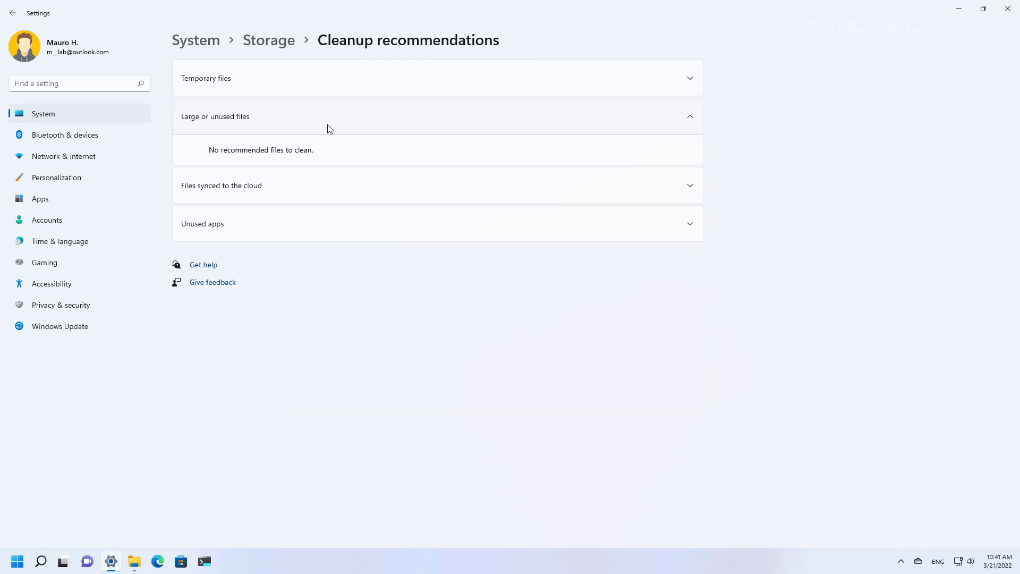
left_click(340, 185)
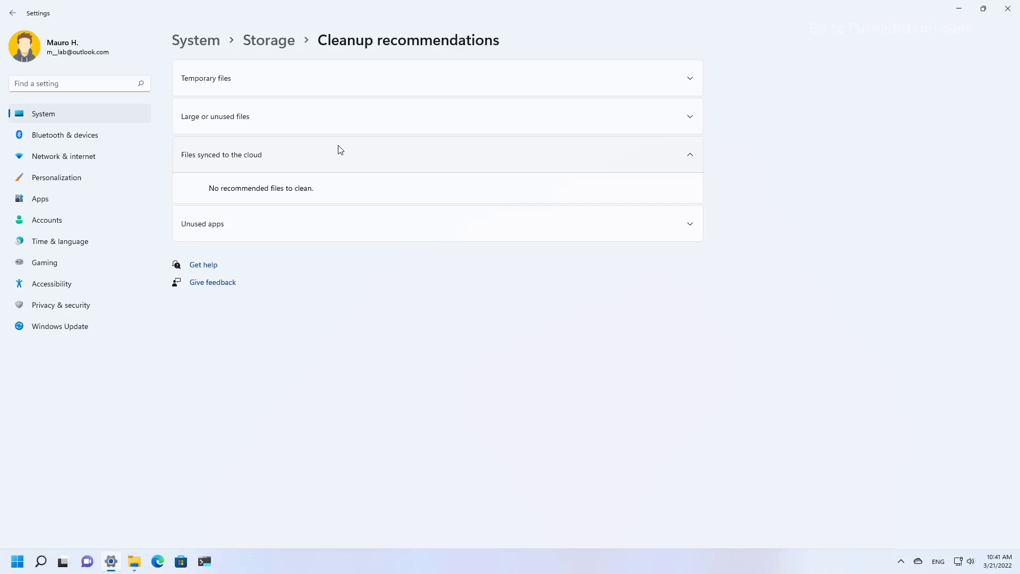
left_click(340, 150)
left_click(330, 202)
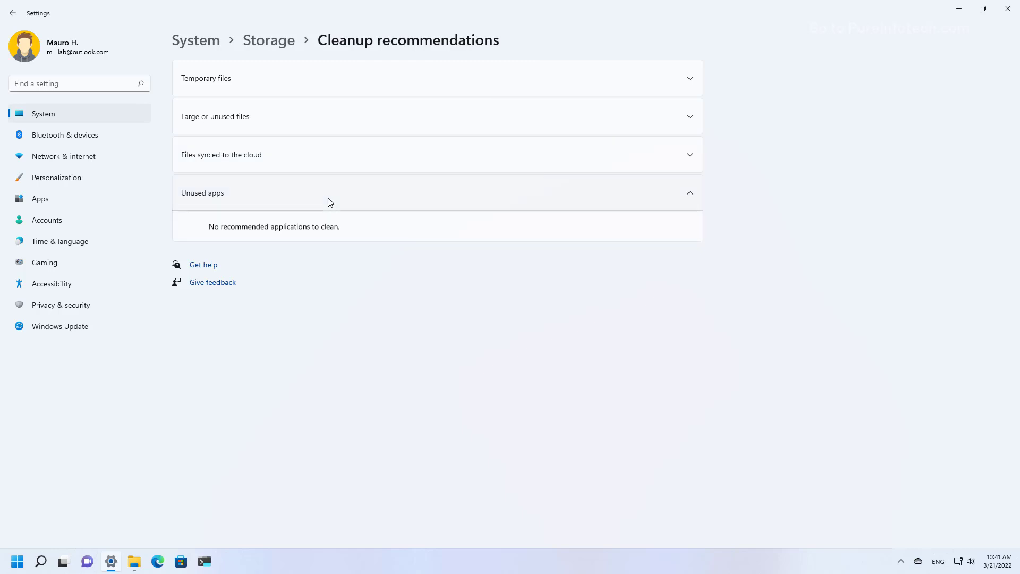